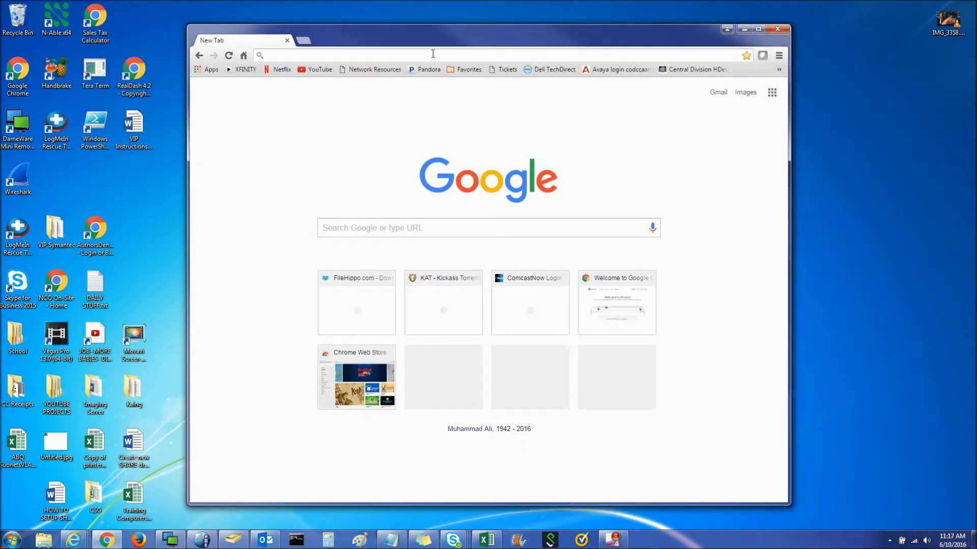
Step: Go to filehippo.com and download the latest version of CCleaner from the popular software list
text(filehippo.com)
key(Return)
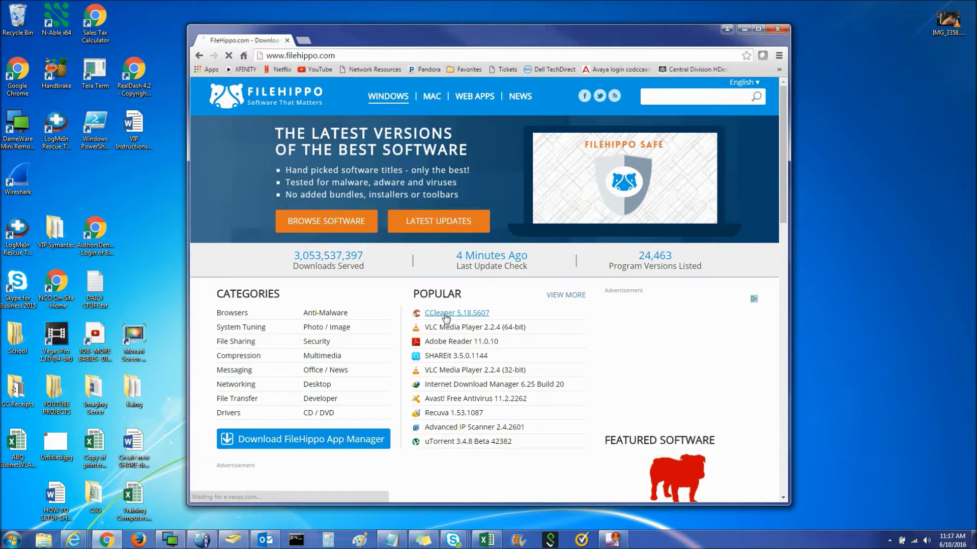
click(464, 318)
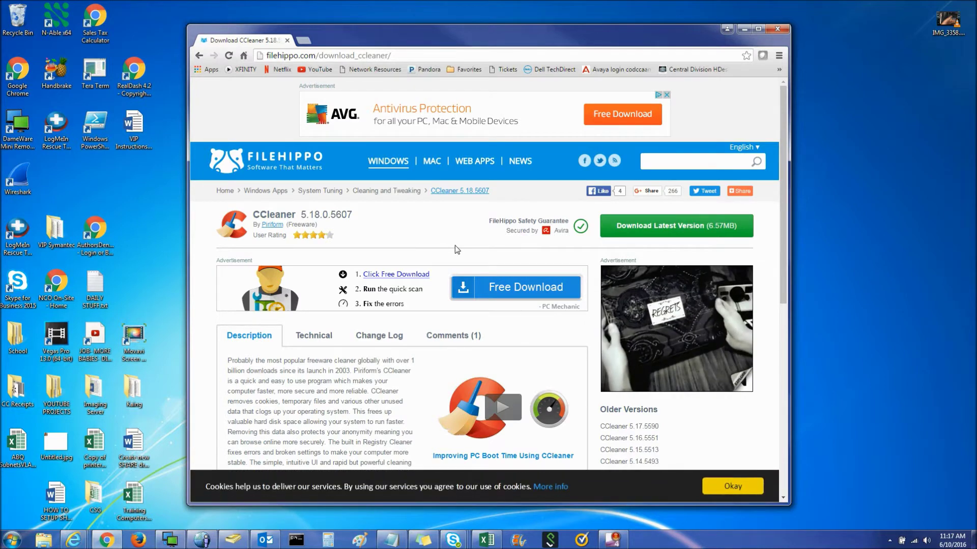
click(673, 230)
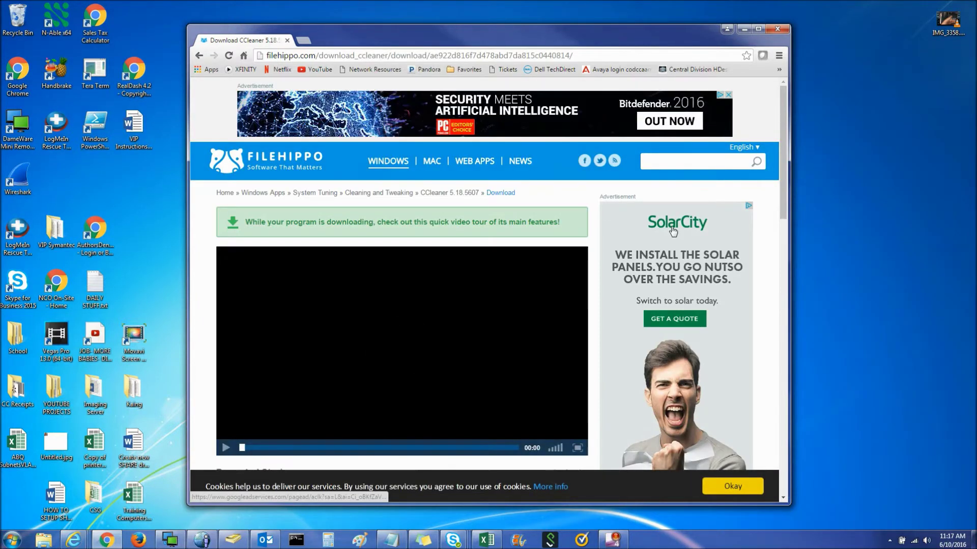
Step: Search FileHippo for malwarebytes and download the latest version of Malwarebytes Anti-Malware
click(659, 158)
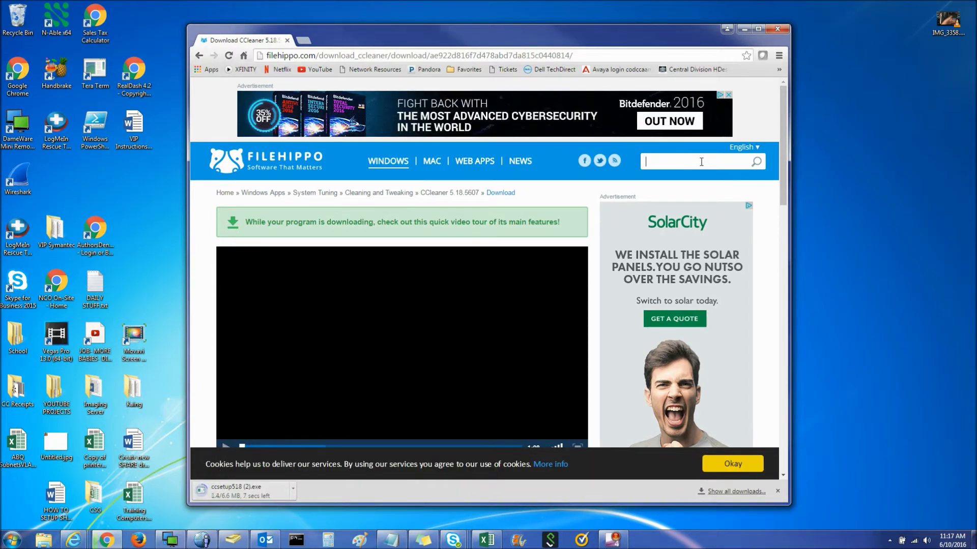
text(mal)
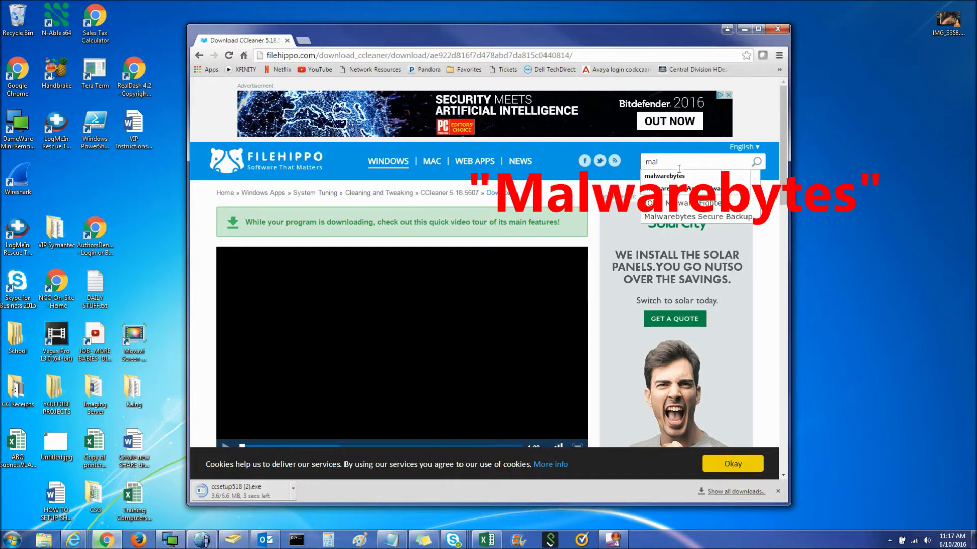
key(Down)
key(Return)
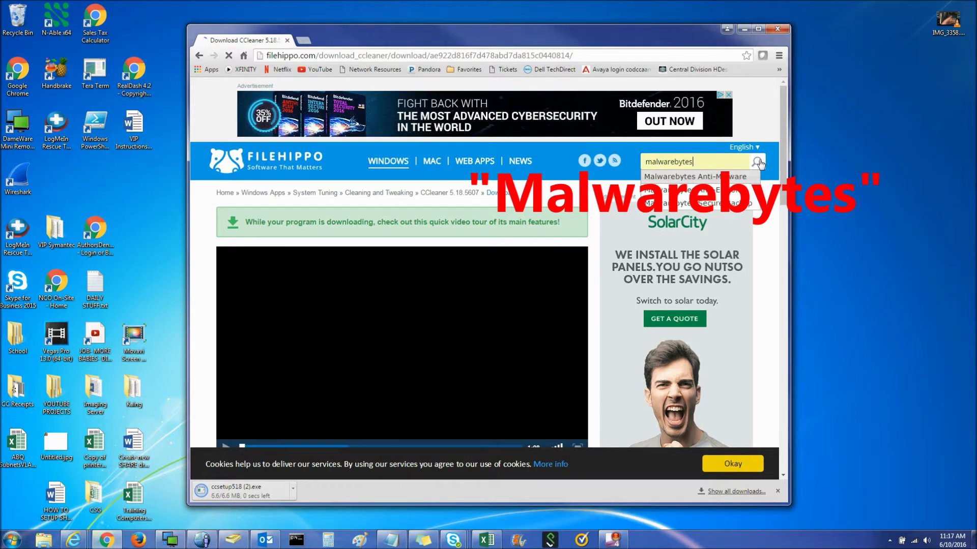
click(756, 163)
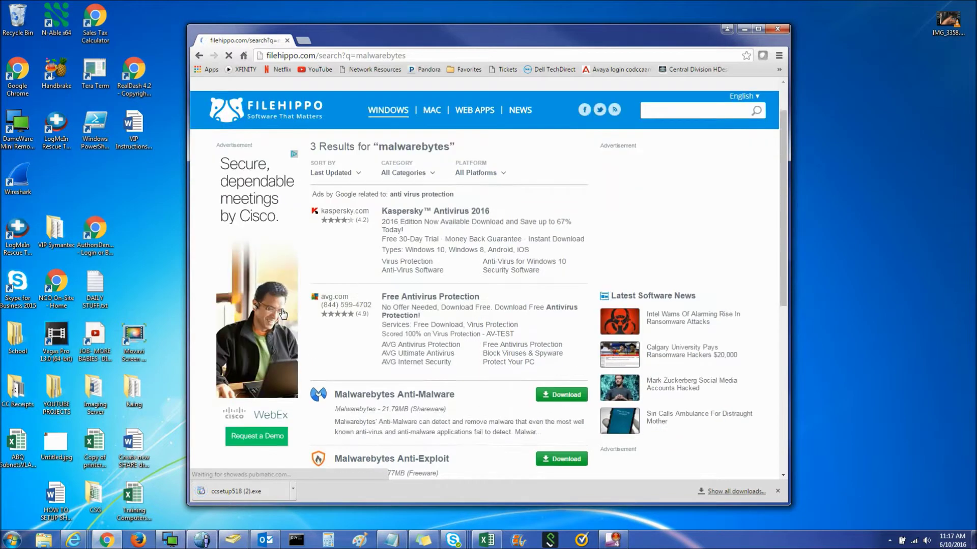
scroll(283, 315, down, 3)
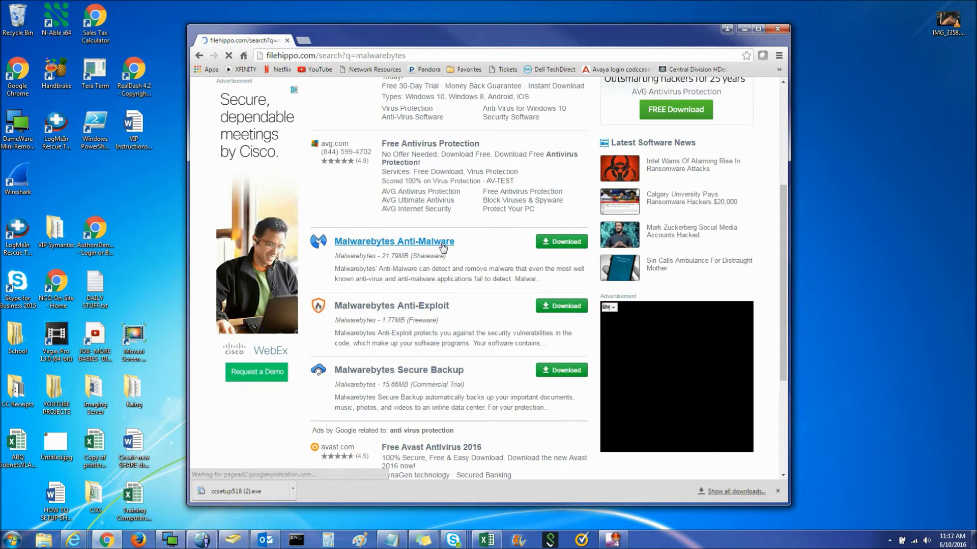
click(563, 242)
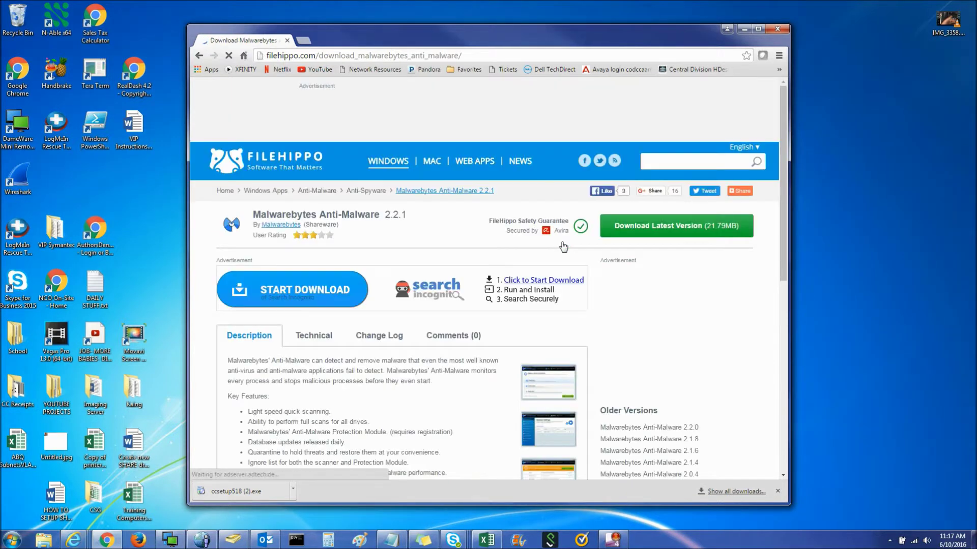
click(670, 229)
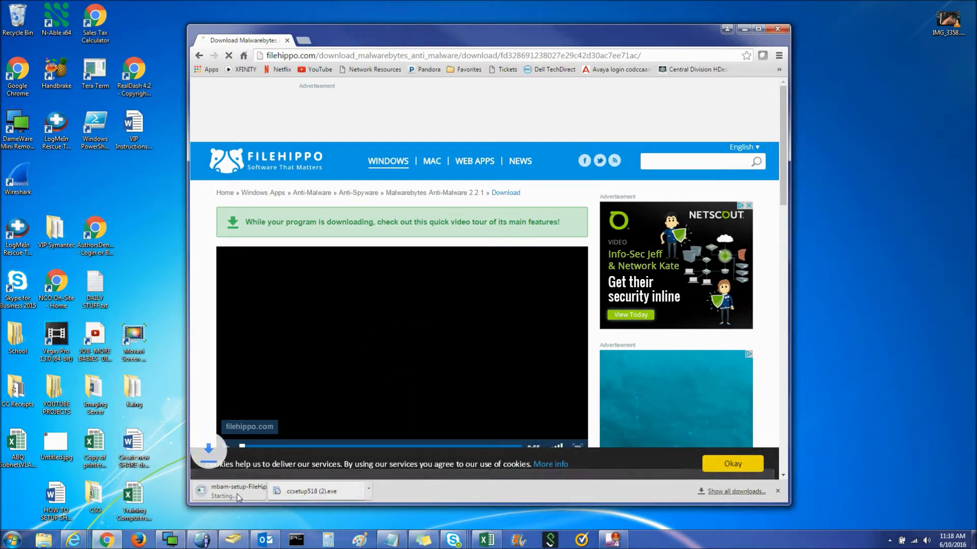
Step: Install CCleaner from the downloaded ccsetup518 (2).exe in English with default options, closing the browser during setup and launching CCleaner on finishing
click(350, 492)
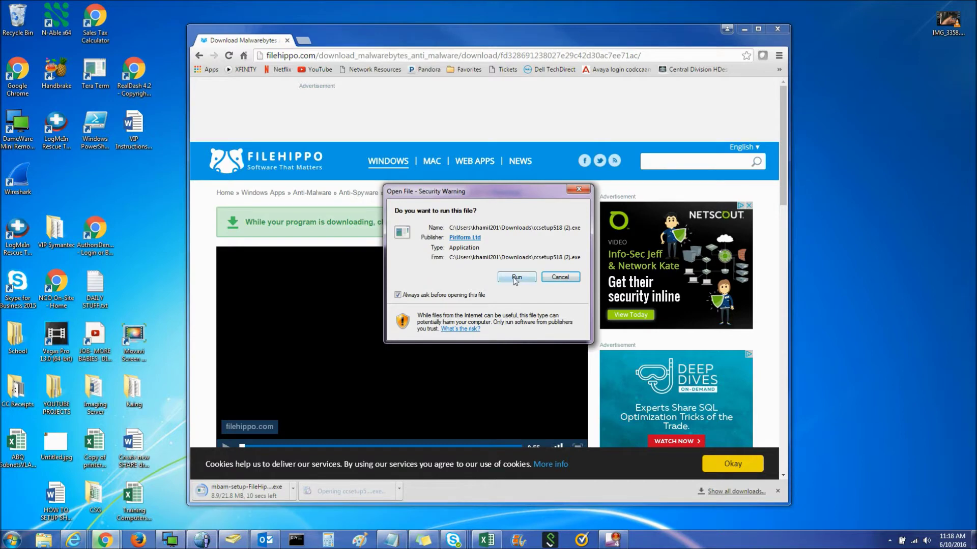
click(515, 279)
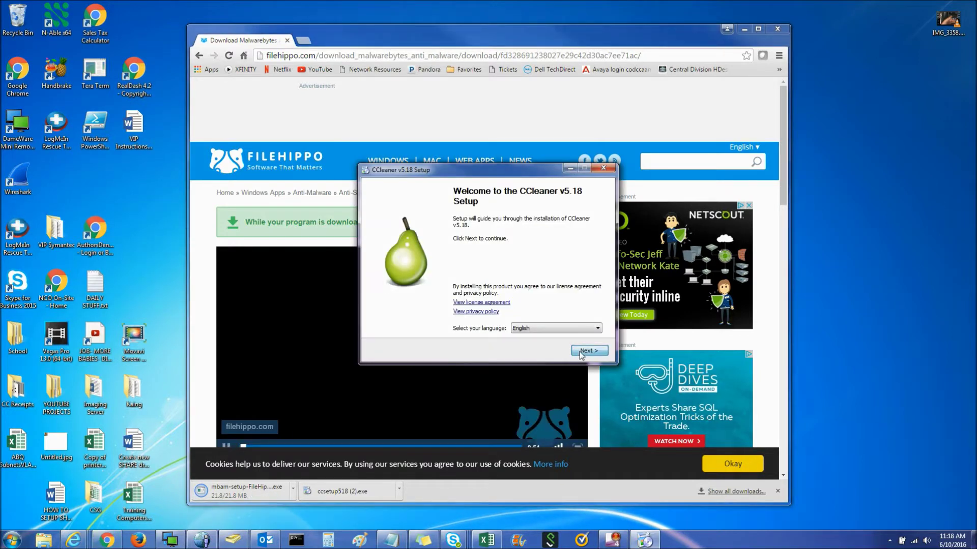
click(581, 351)
click(782, 31)
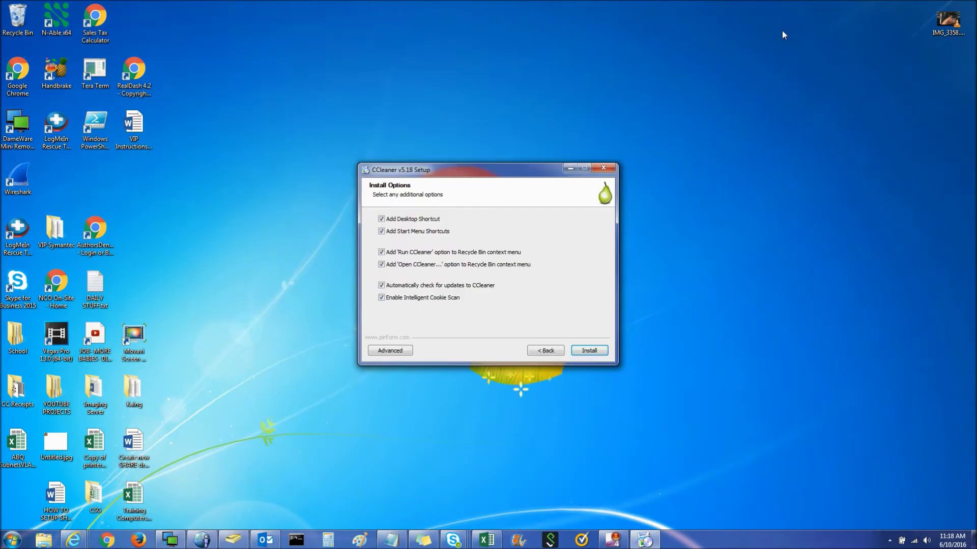
click(592, 351)
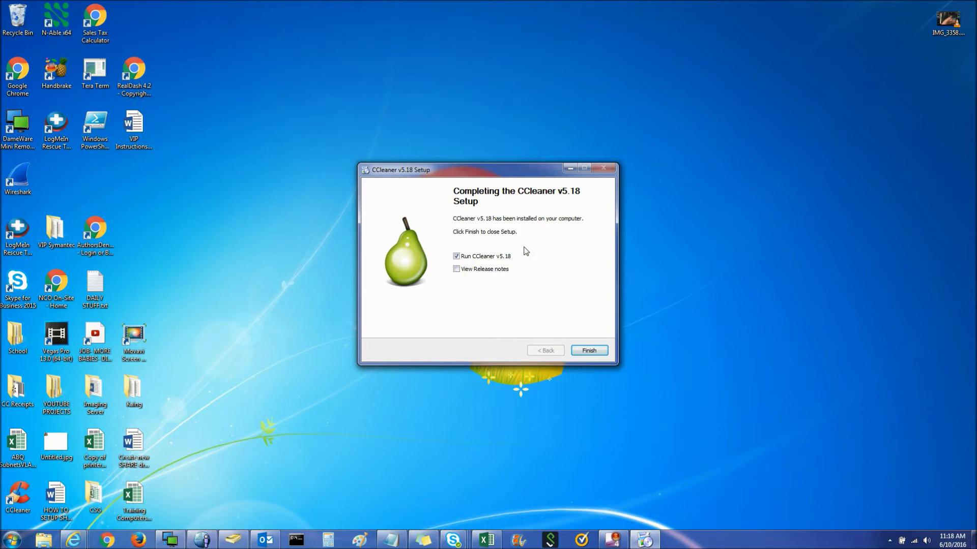
click(588, 351)
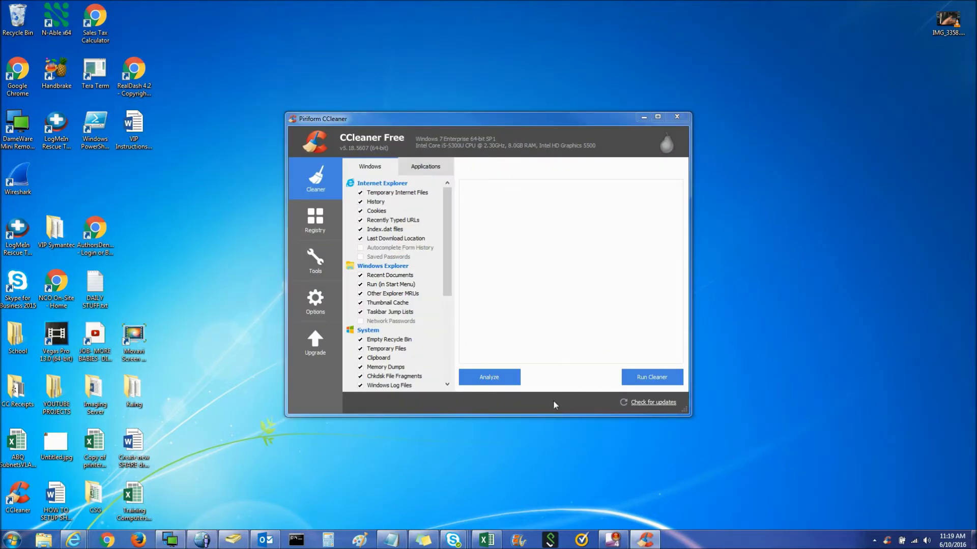
Step: Enlarge the CCleaner window and run the cleaner with the default selections, suppressing the deletion confirmation for future runs
drag(283, 417, 173, 483)
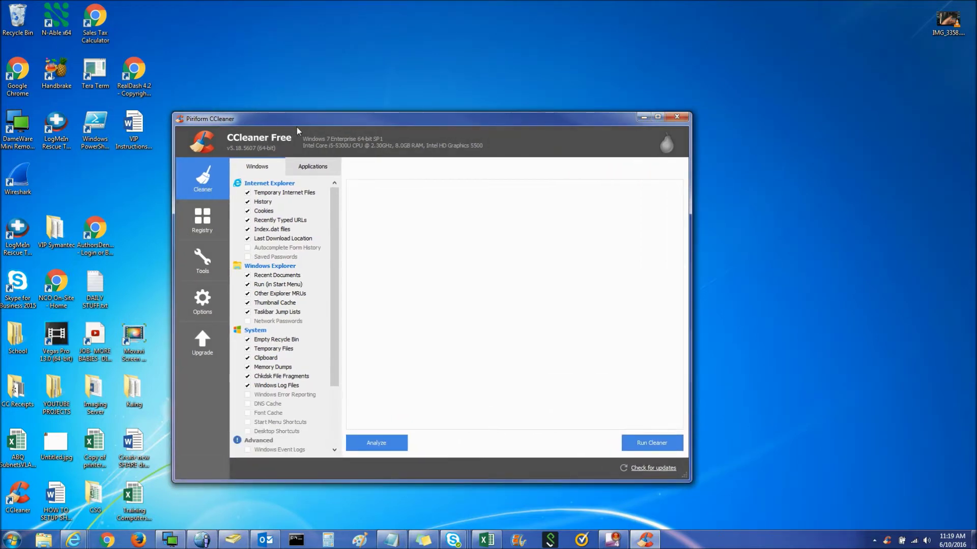
drag(305, 119, 339, 97)
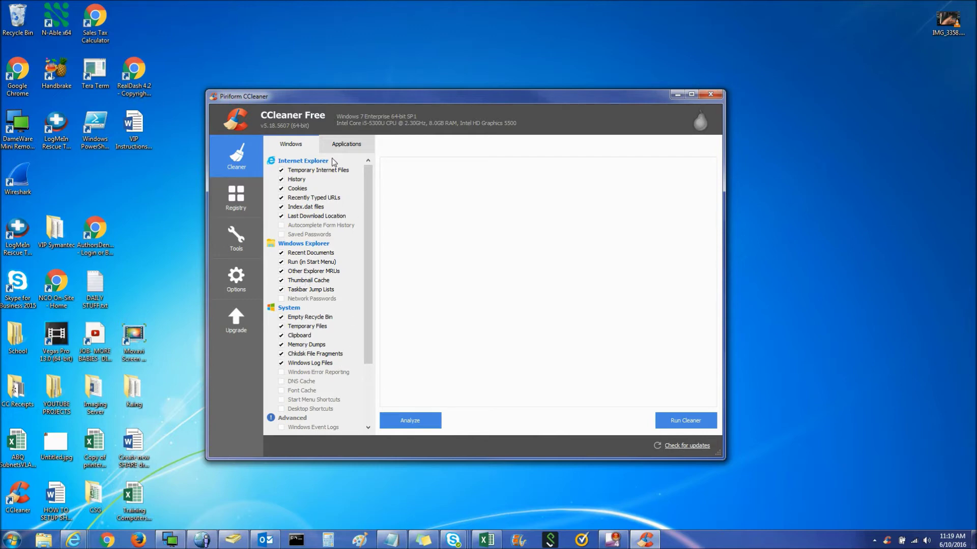
click(689, 425)
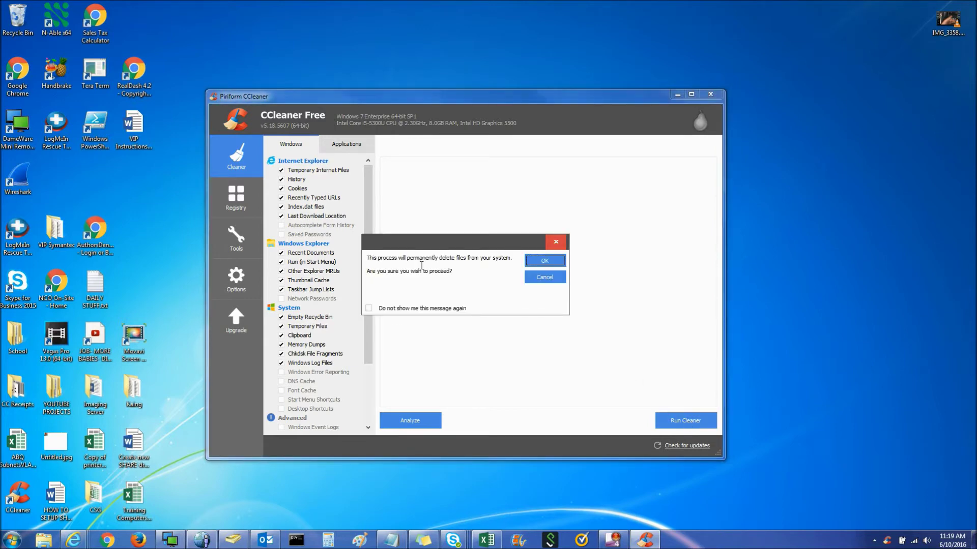
click(369, 308)
click(545, 261)
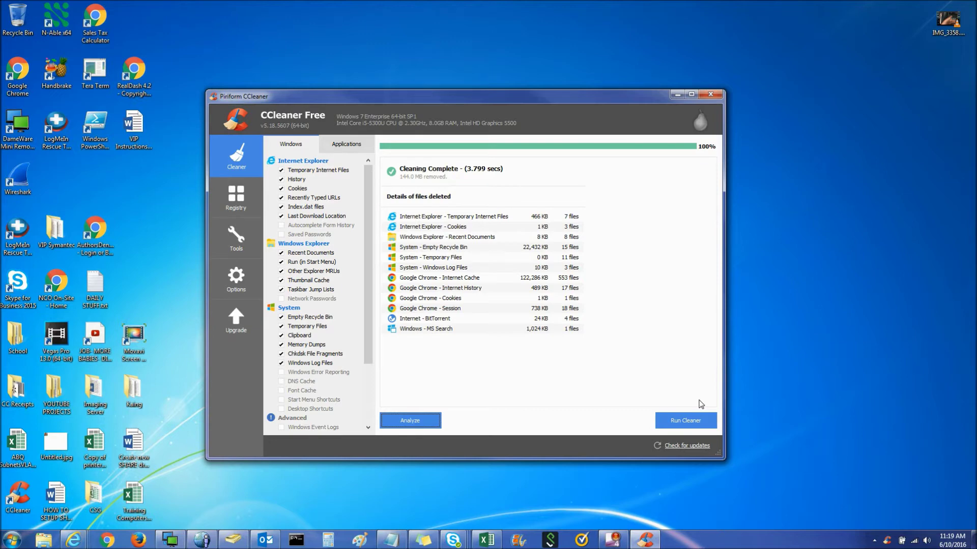
Step: Scan the registry for issues and fix all selected issues without backing up the registry
click(236, 204)
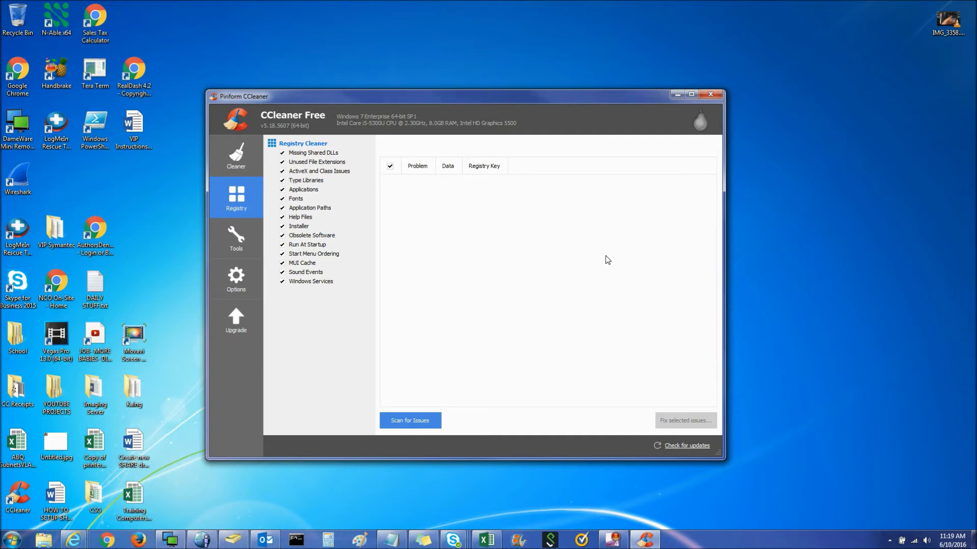
click(411, 420)
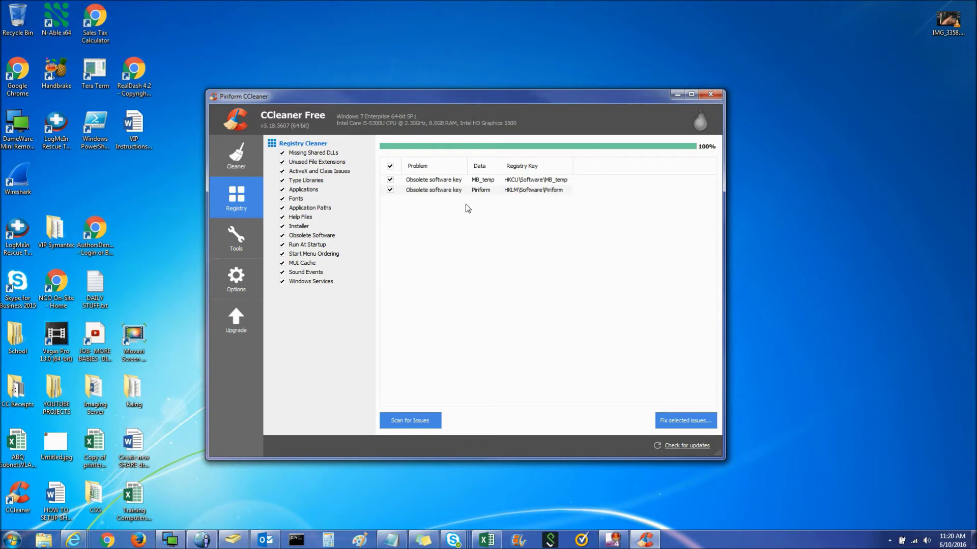
click(683, 421)
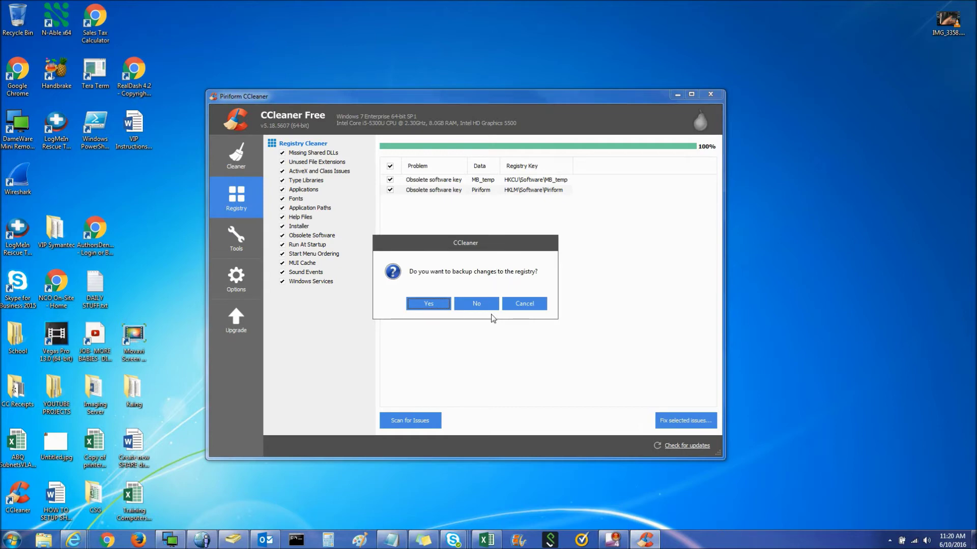
click(477, 303)
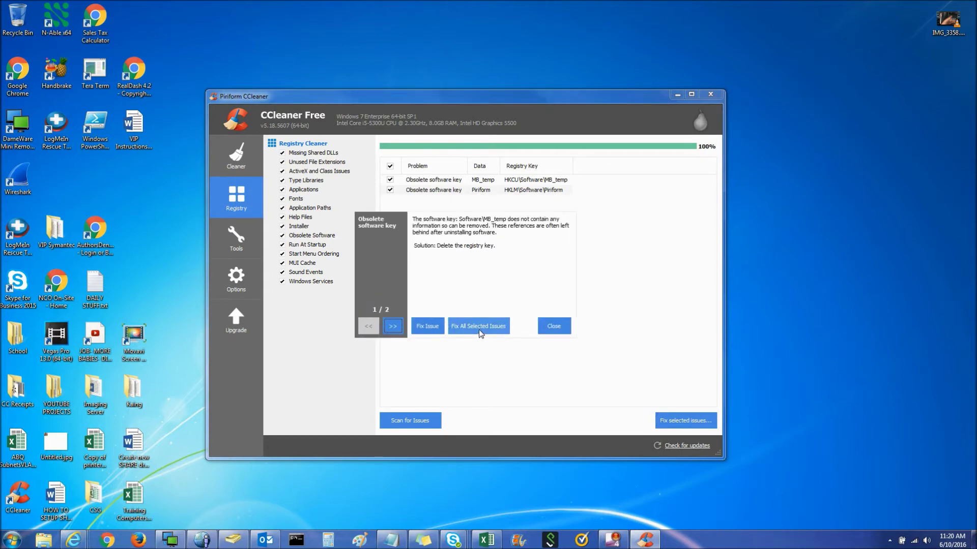
click(480, 325)
click(557, 330)
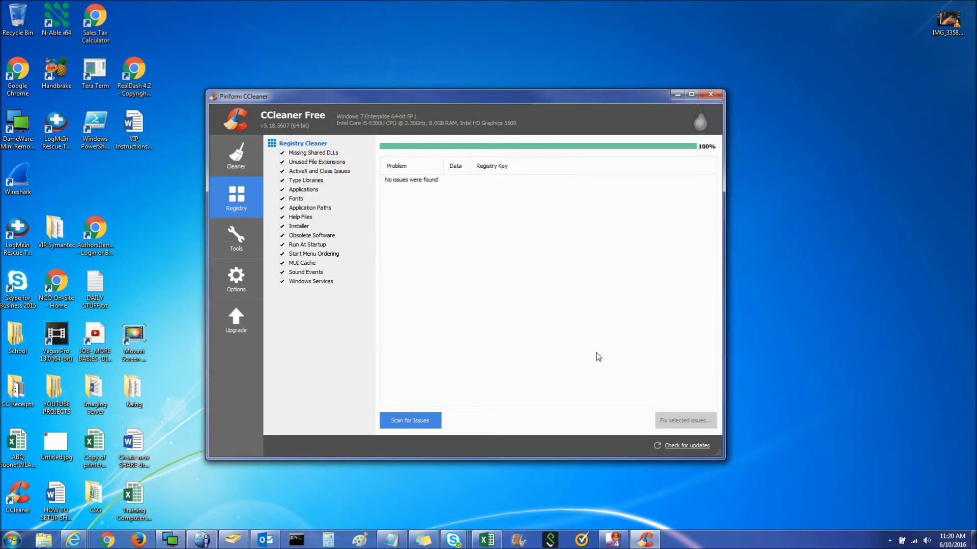
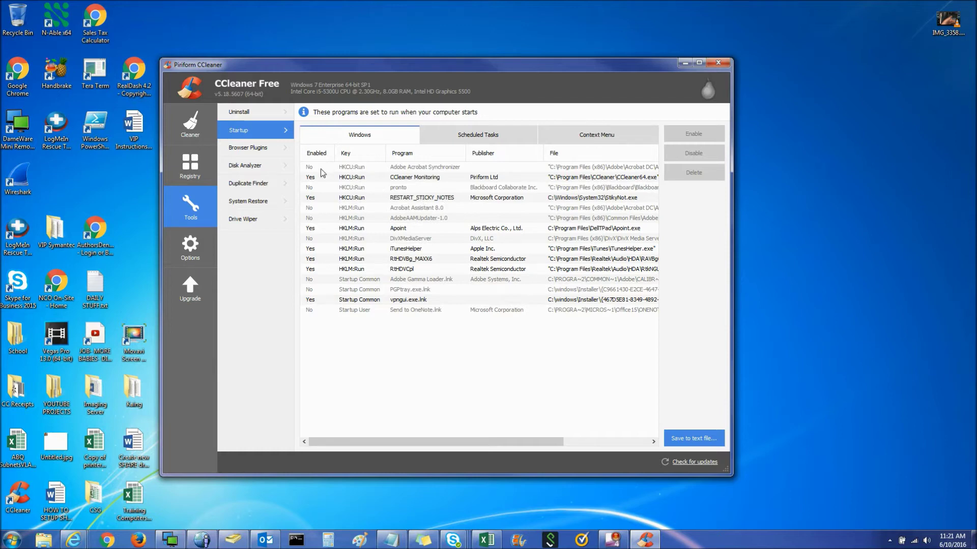
Step: Review the Windows startup programs from Adobe Acrobat Synchronizer to RESTART_STICKY_NOTES and widen the window to show their file paths
click(418, 170)
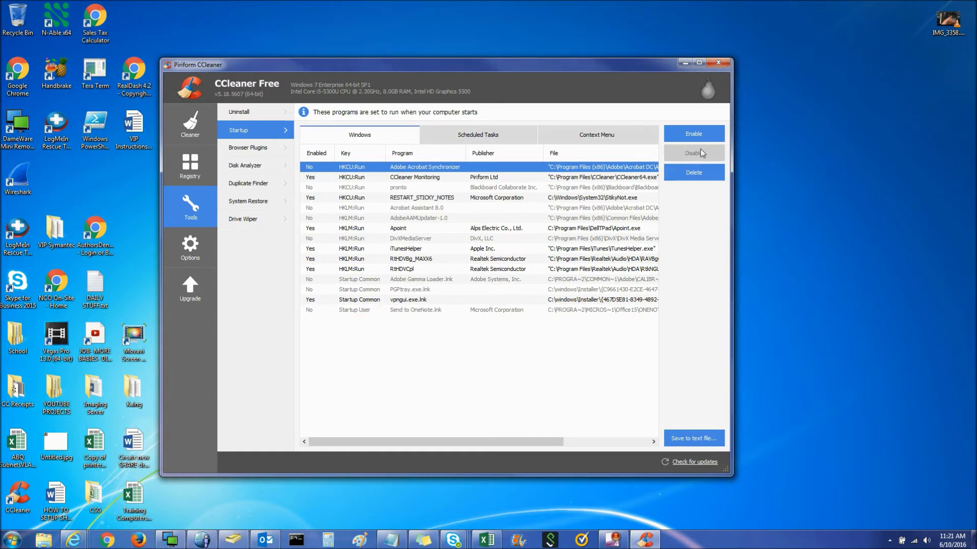
click(419, 179)
click(408, 189)
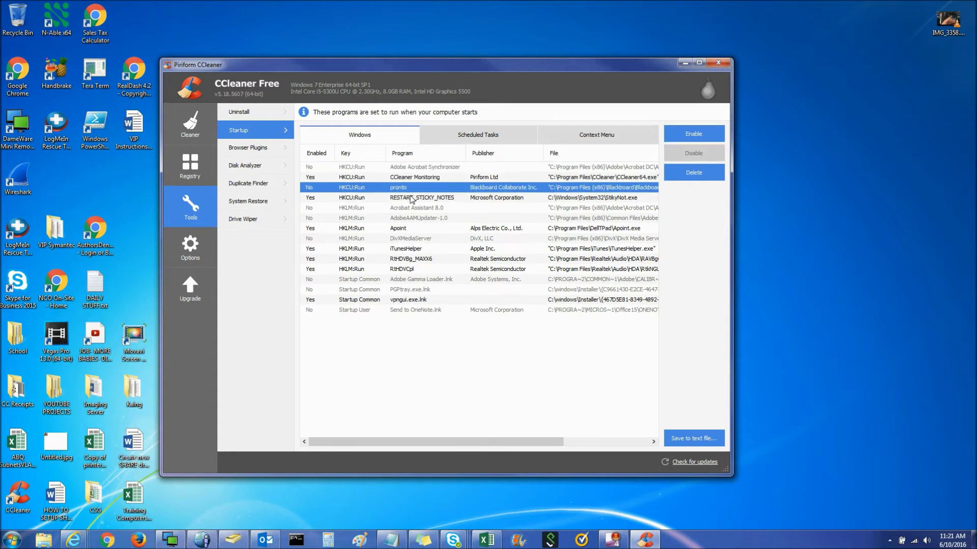
click(411, 198)
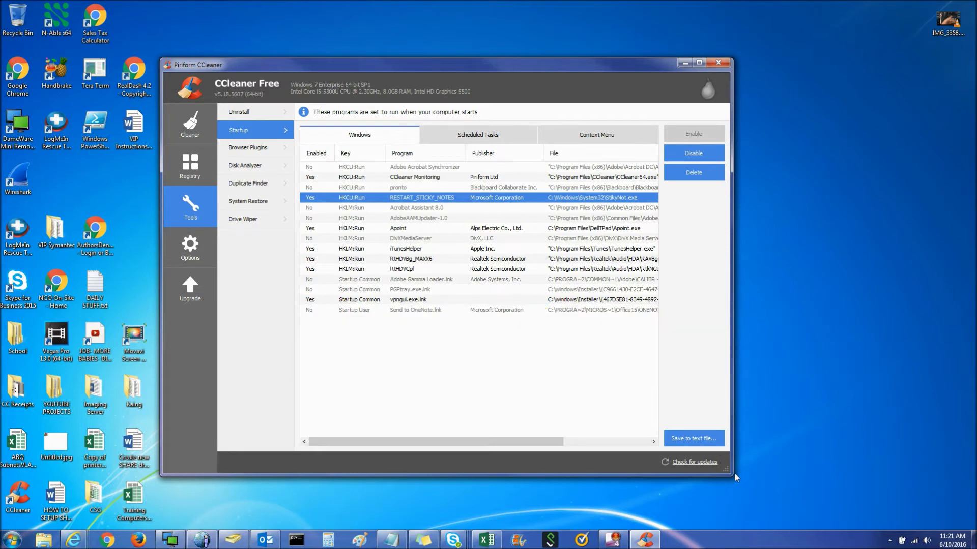
drag(736, 477, 833, 501)
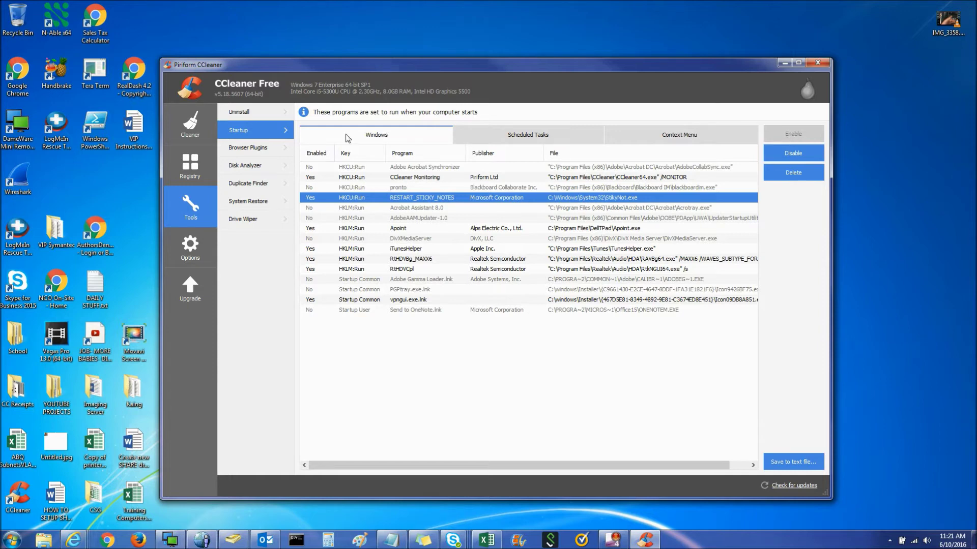
Step: Look through the list of installed programs that can be uninstalled
click(249, 113)
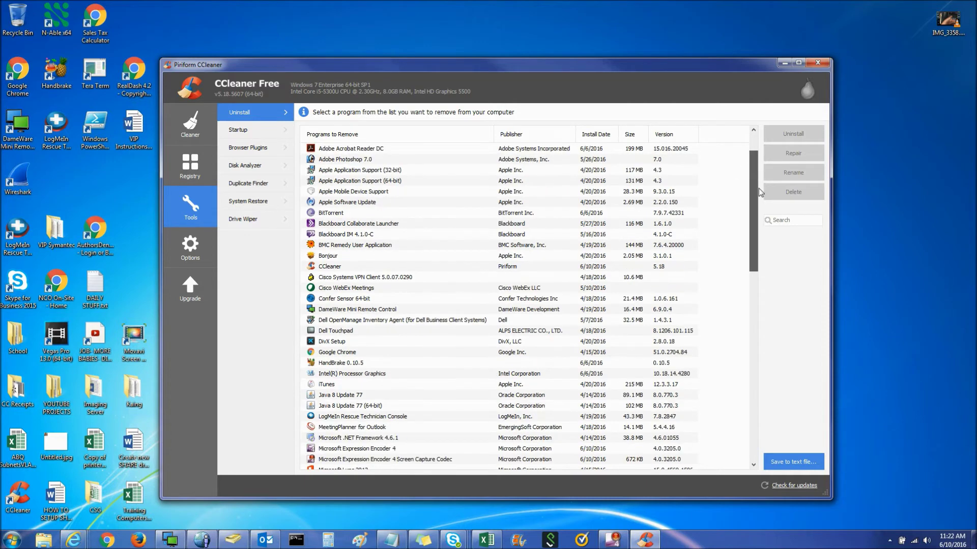
scroll(762, 248, down, 12)
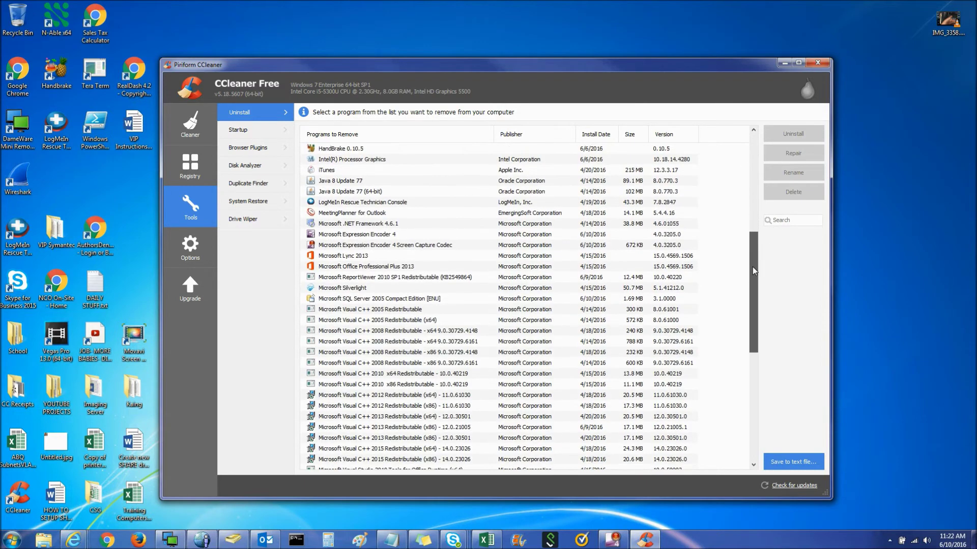
drag(756, 295, 753, 163)
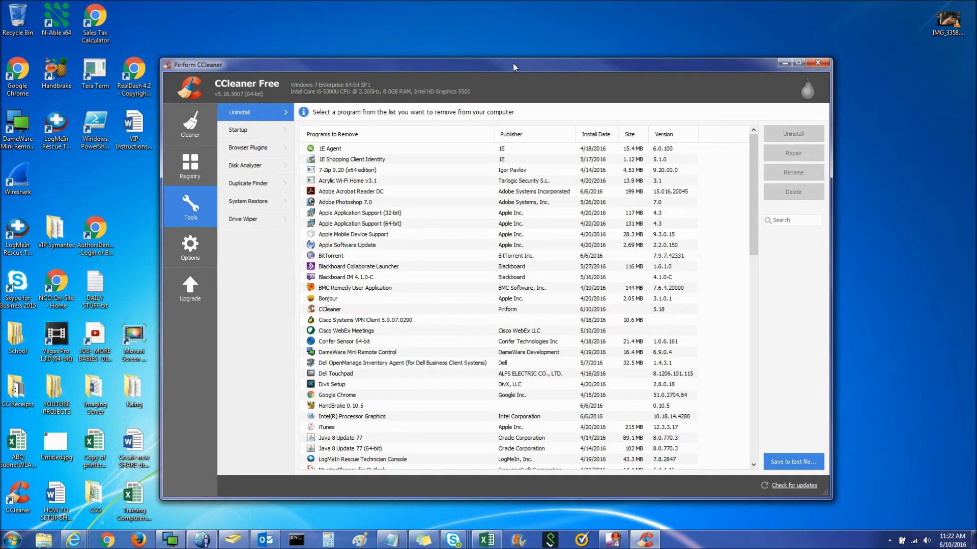
Step: Revisit the file cleaning and registry results, and close CCleaner
click(201, 128)
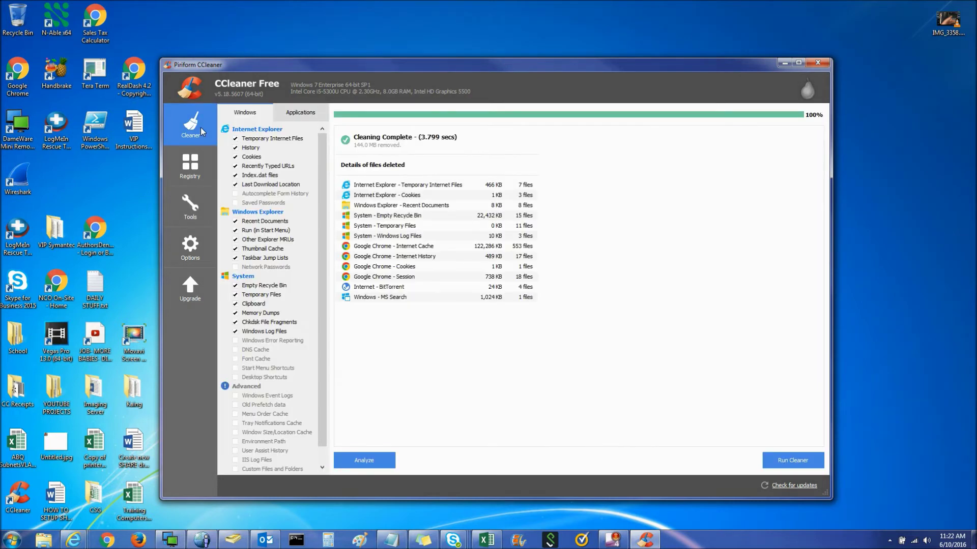
click(189, 166)
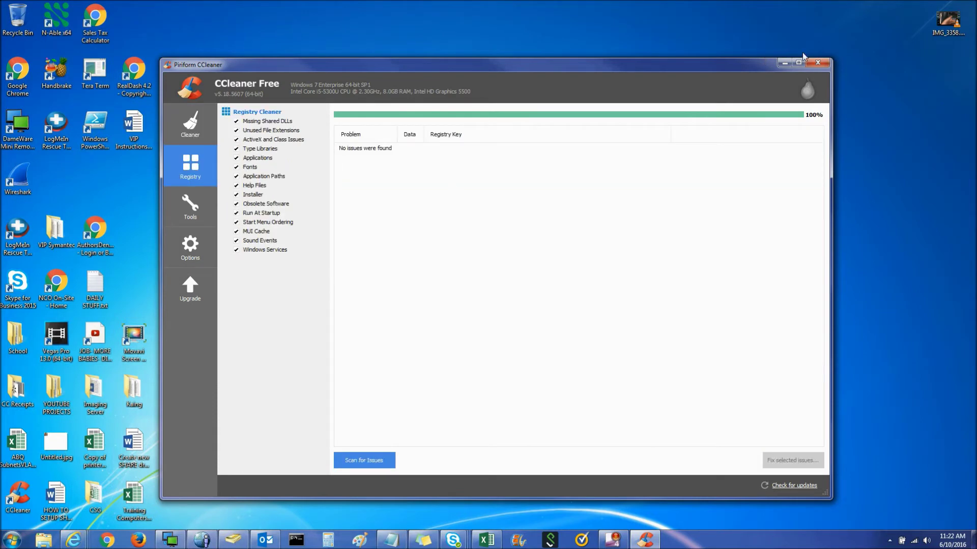
click(817, 63)
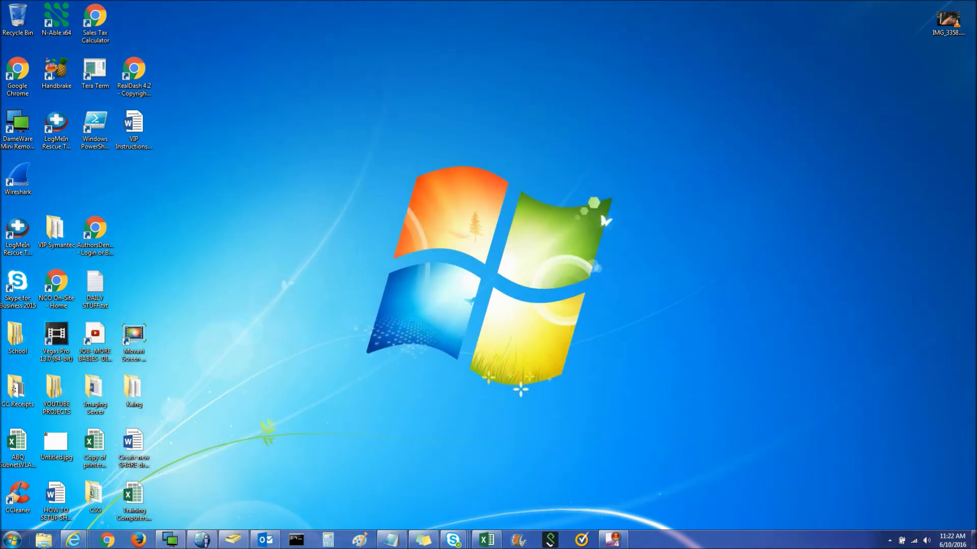
Step: Run mbam-setup-FileHippo.19901-2.2.1.1043 (2).exe from the Downloads folder, close the folder window and choose English as the setup language
click(43, 541)
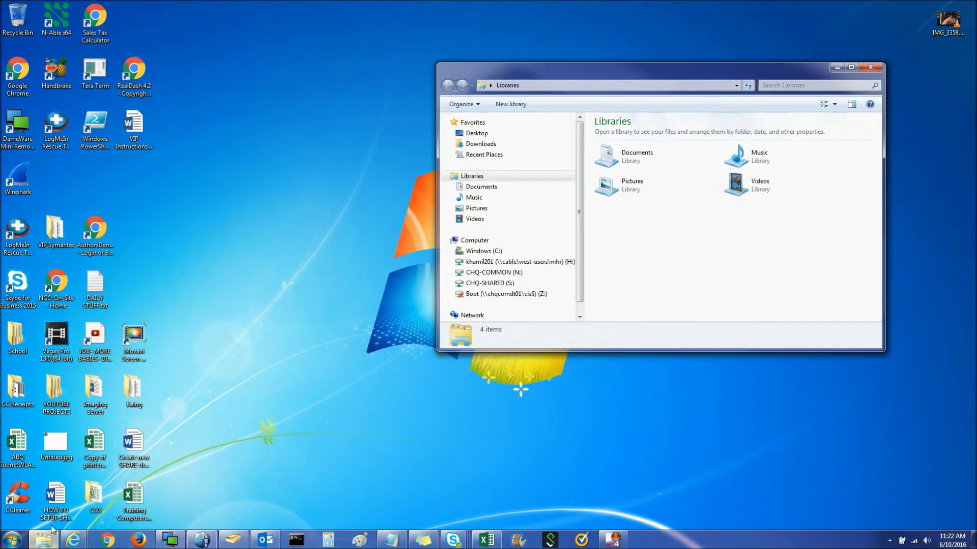
click(488, 144)
double_click(673, 134)
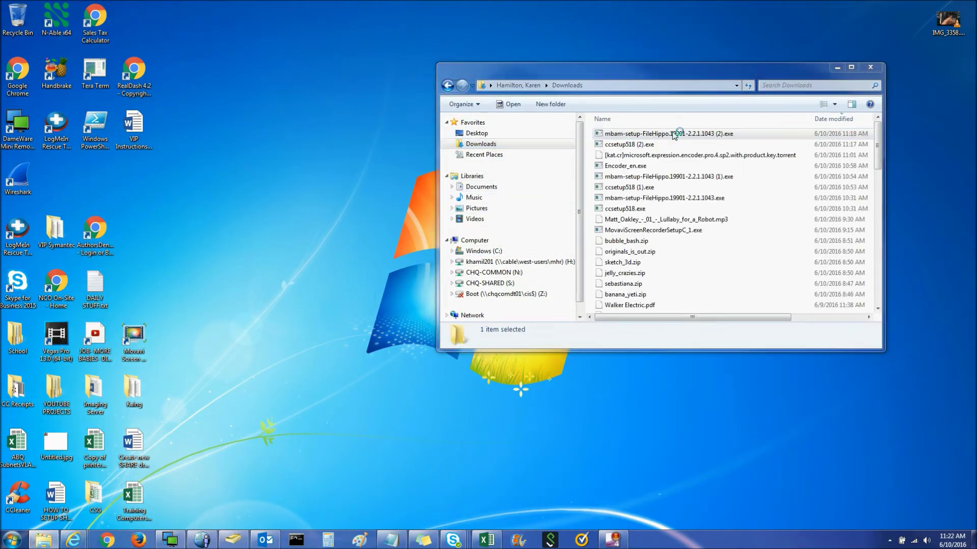
click(515, 279)
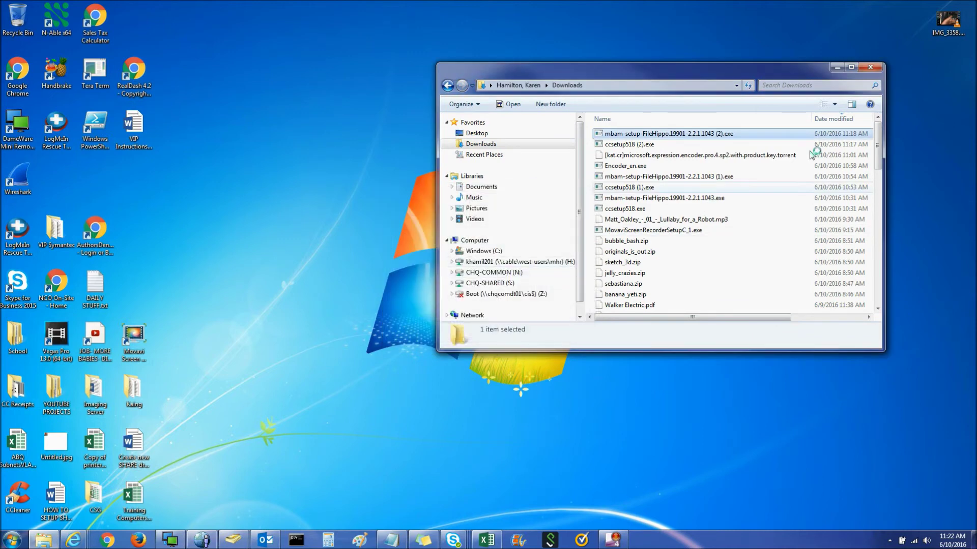
click(870, 68)
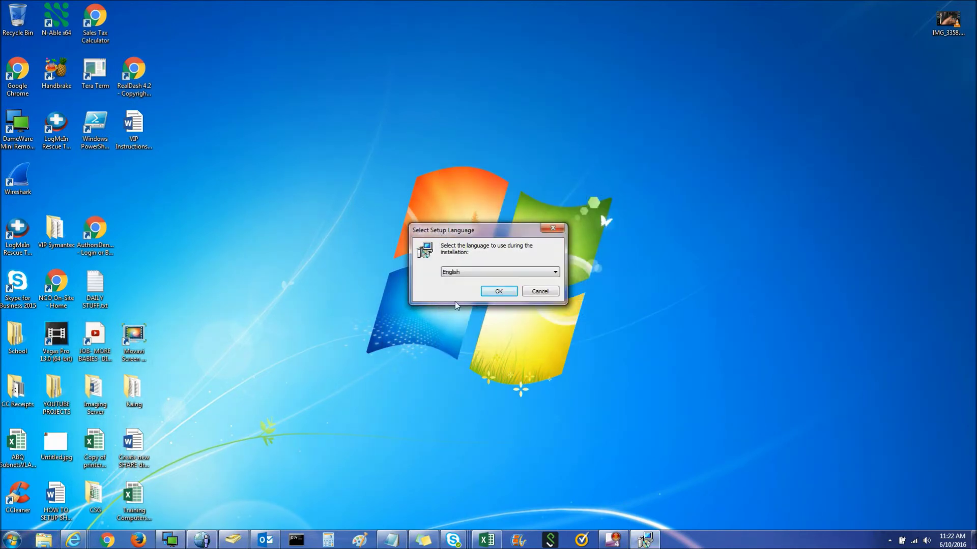
click(500, 290)
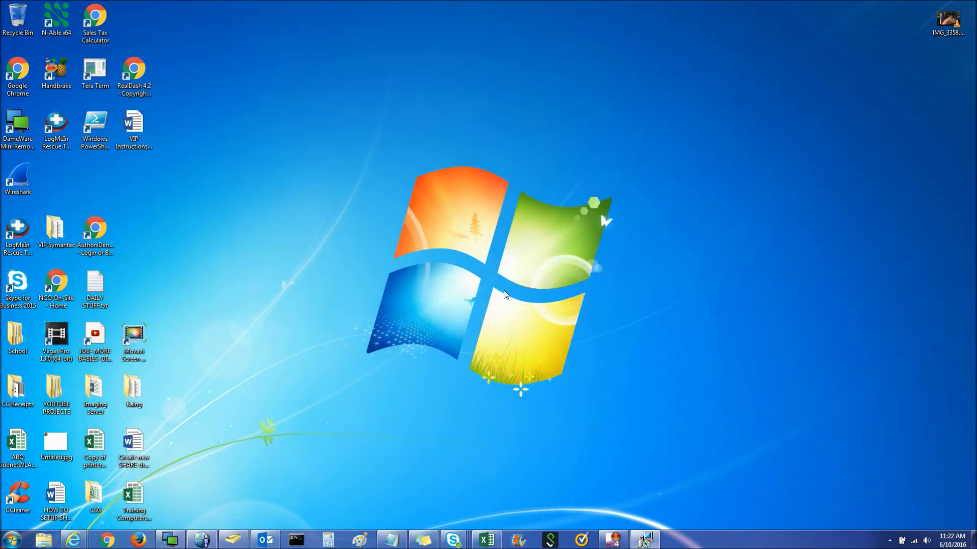
Step: Accept the Malwarebytes Anti-Malware license agreement and continue past the release information to the destination location
click(540, 353)
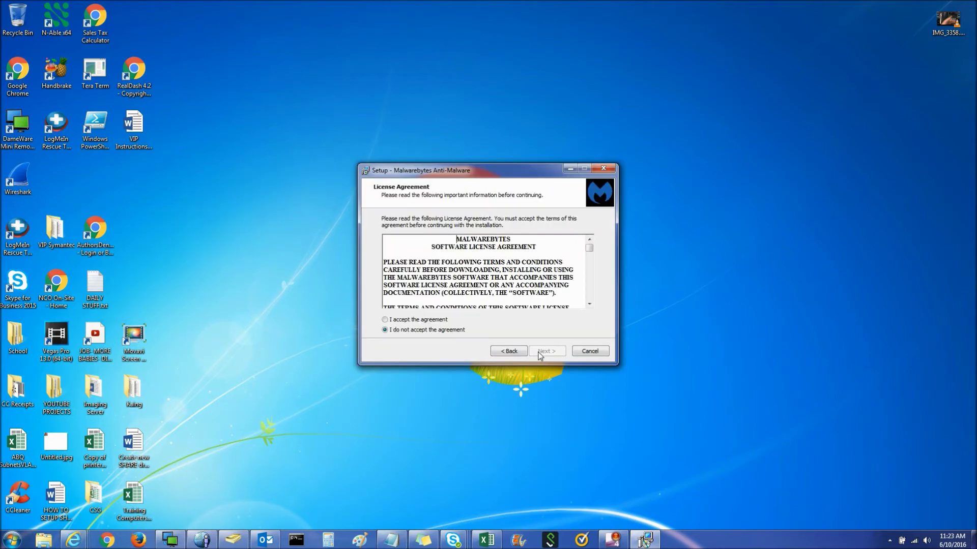
click(398, 321)
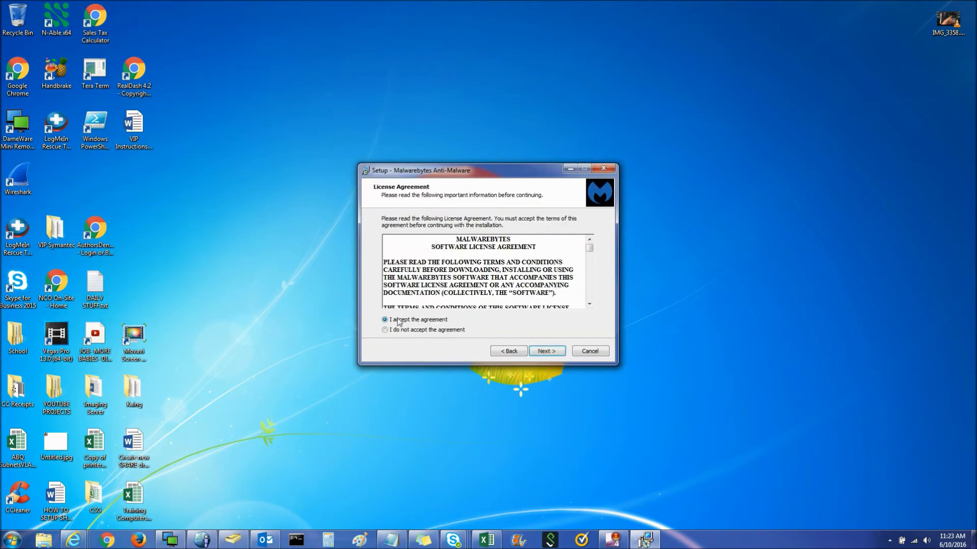
click(547, 353)
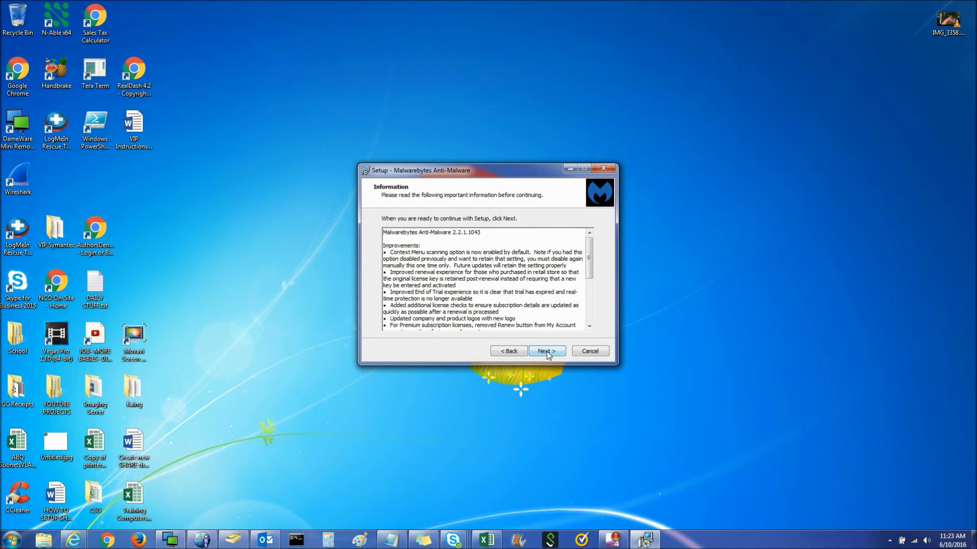
click(547, 353)
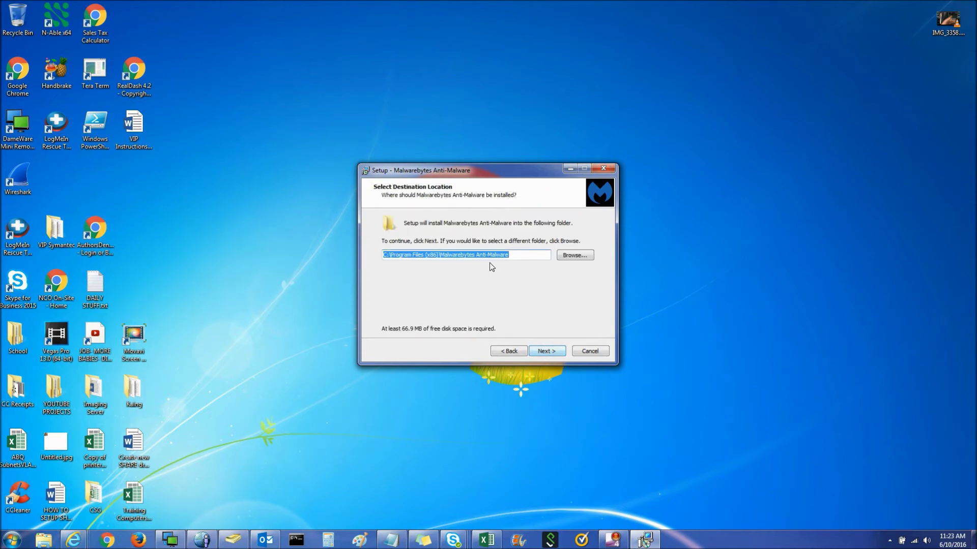
Step: Set the installation folder to C:\Program Files (x86)\dog and continue to the Start Menu folder choice
drag(490, 169, 471, 189)
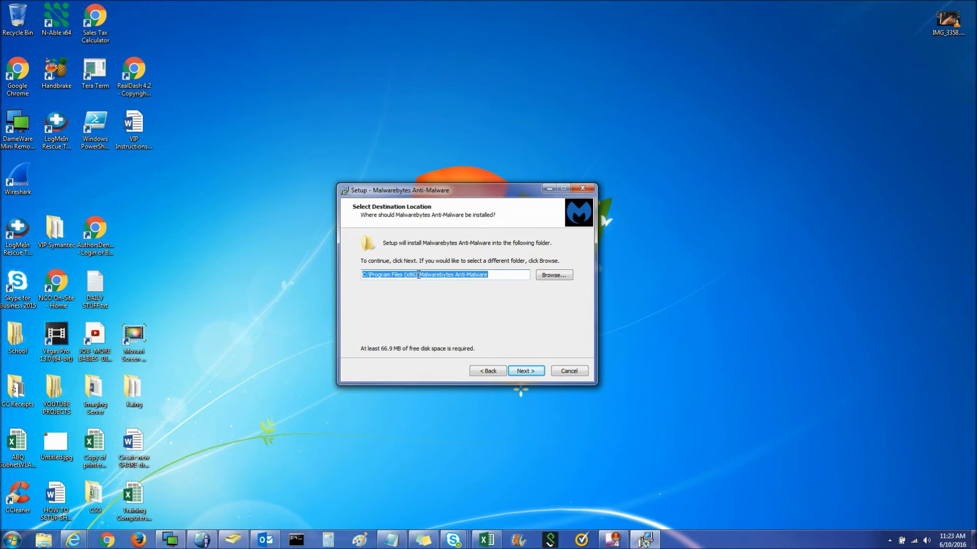
drag(419, 276, 499, 275)
key(BackSpace)
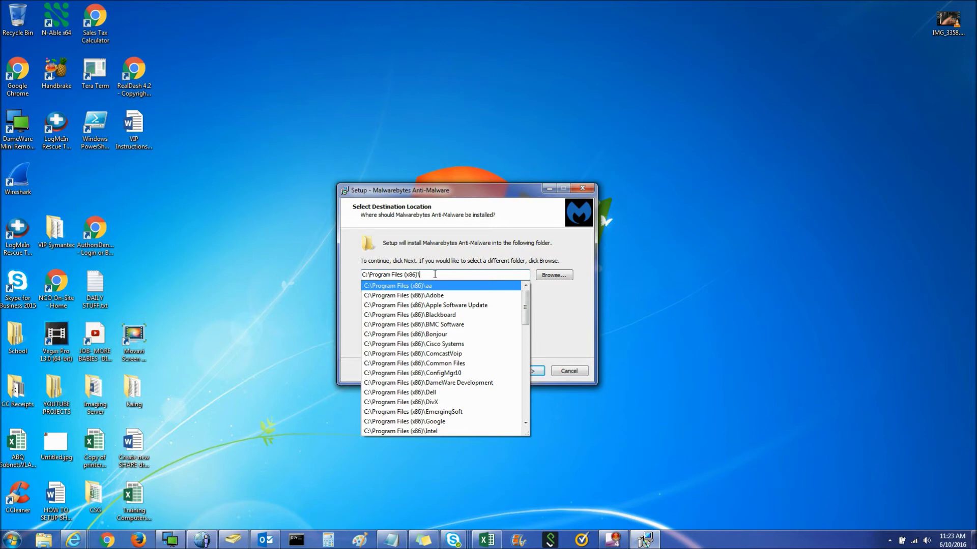
text(dog)
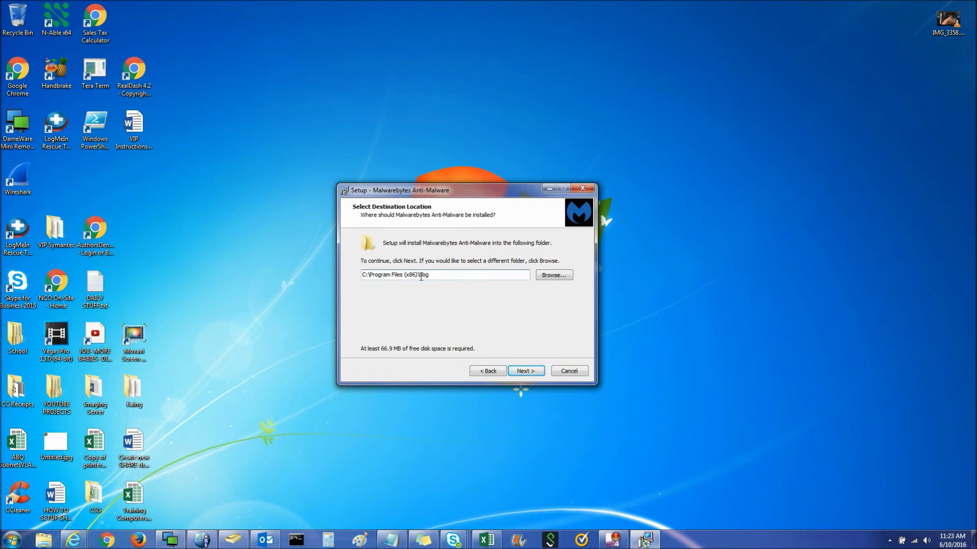
drag(420, 277, 438, 276)
click(450, 275)
click(526, 374)
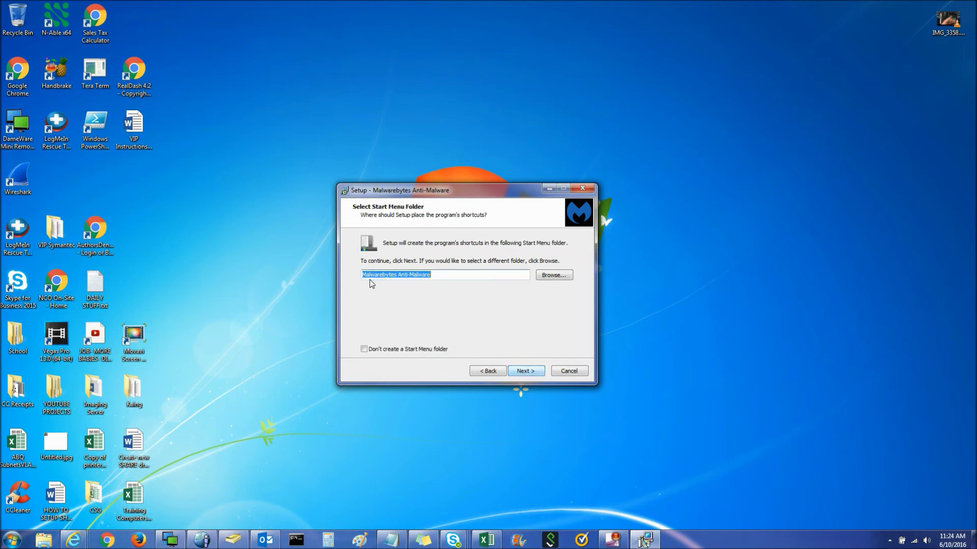
Step: Name the Start Menu folder for the program's shortcuts dog and continue to the additional tasks
key(BackSpace)
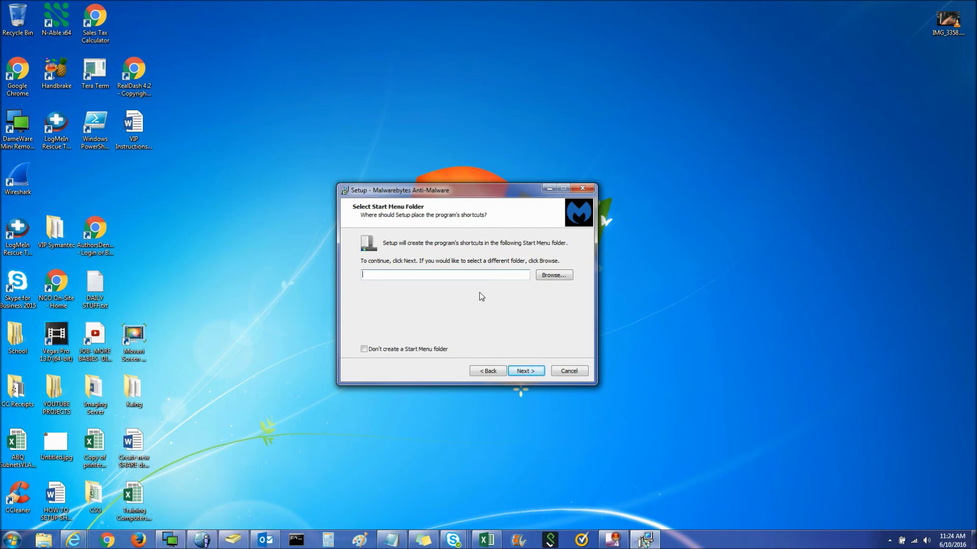
text(dog)
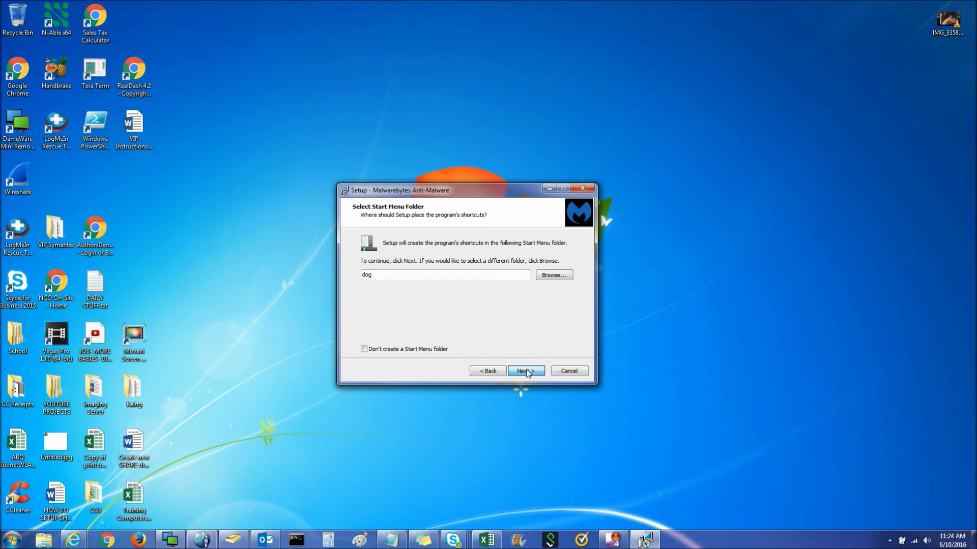
click(526, 371)
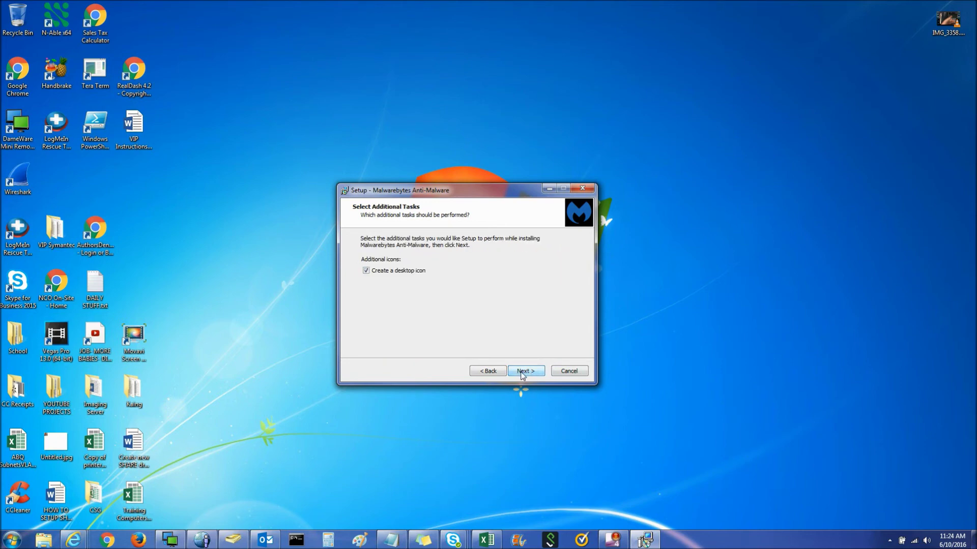
Step: Install Malwarebytes with a desktop icon, then finish setup with the Premium free trial disabled and the program set to launch
click(522, 375)
click(522, 373)
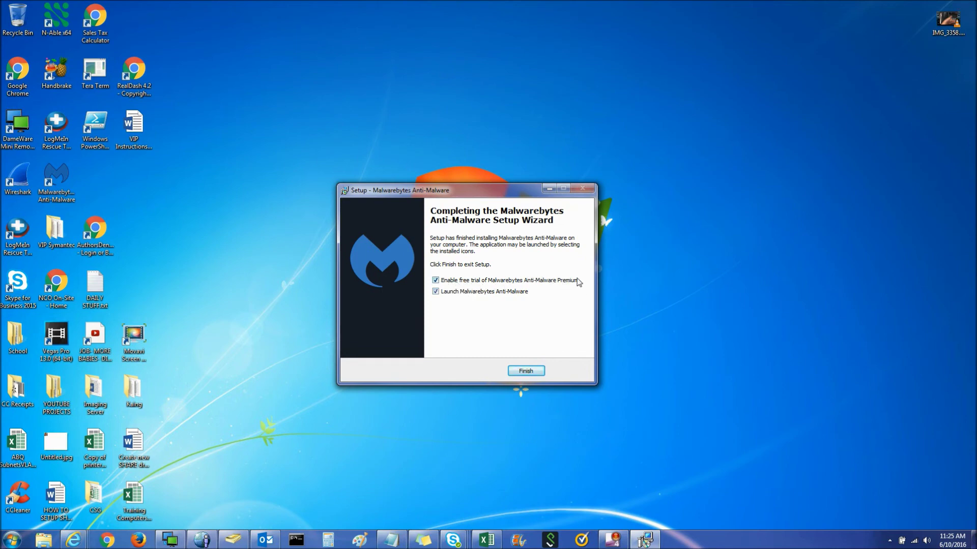
click(435, 280)
click(530, 372)
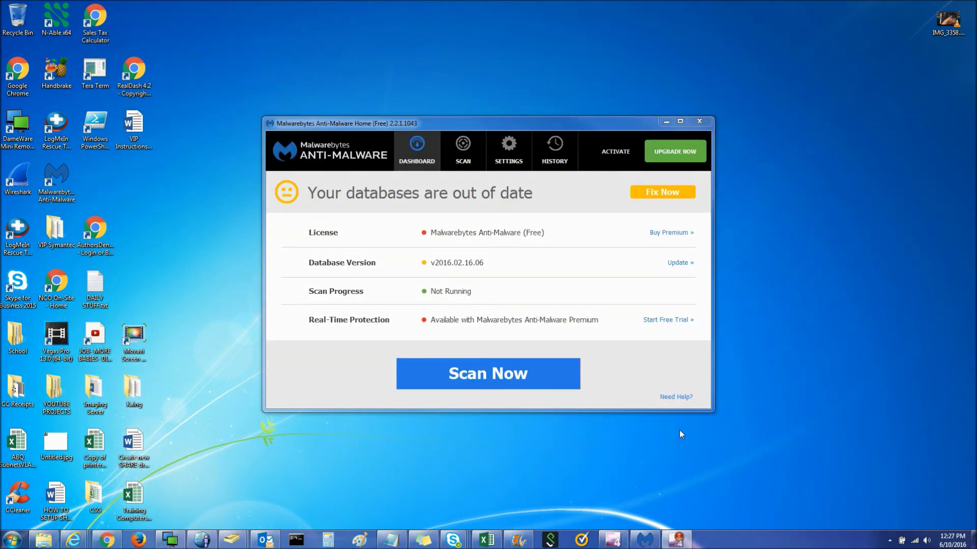
Step: Update the Malwarebytes malware database and run a threat scan of the computer
mouse_move(622, 536)
click(678, 264)
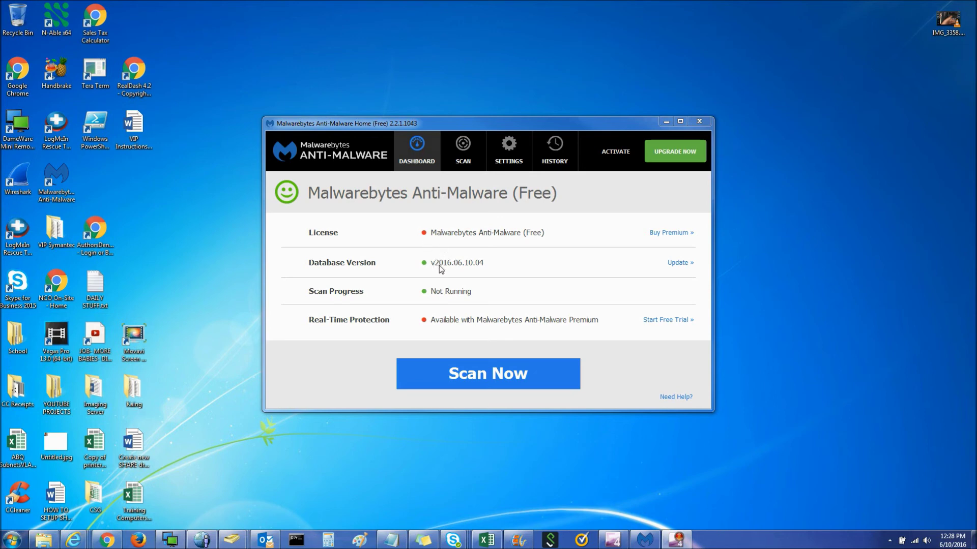
click(484, 374)
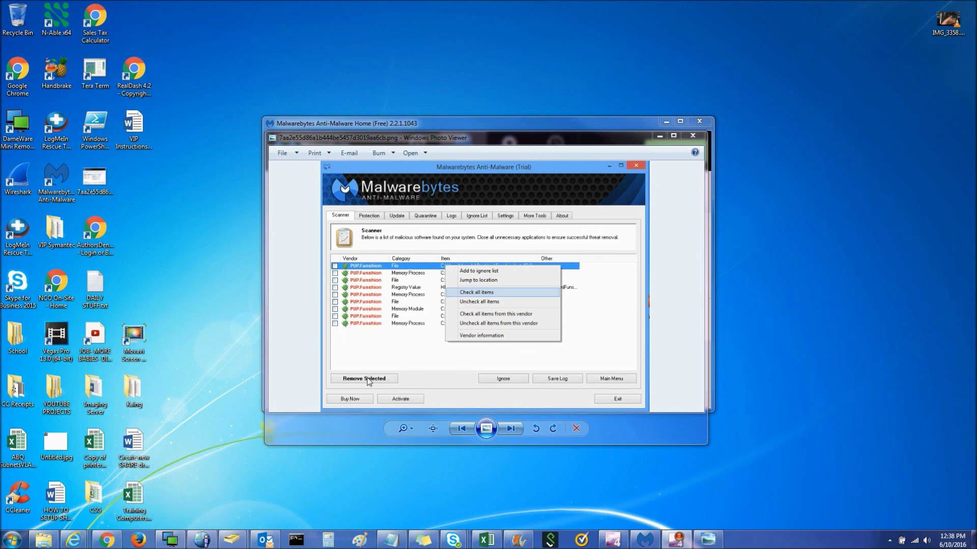
Step: Close the sample image of detected threats, finish the completed threat scan and close Malwarebytes
click(695, 138)
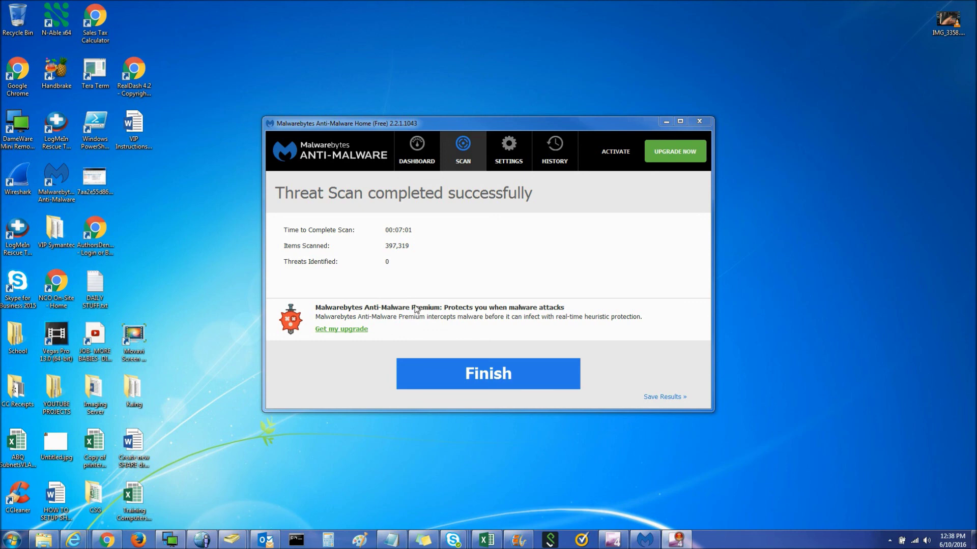
click(489, 375)
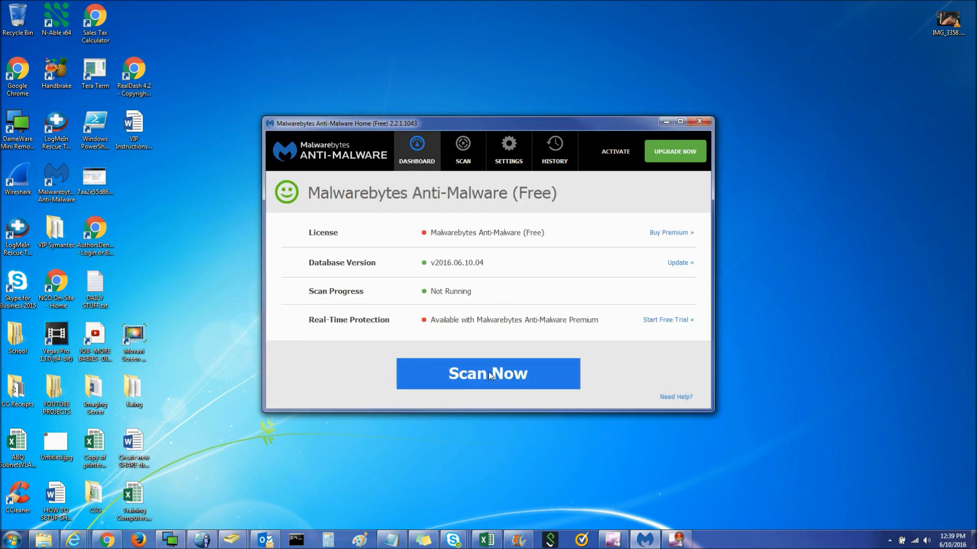
click(699, 121)
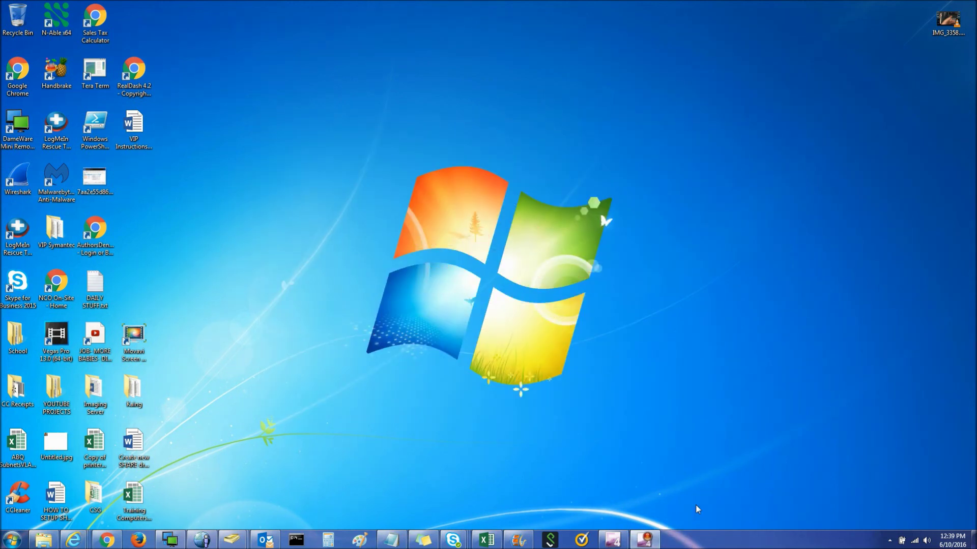